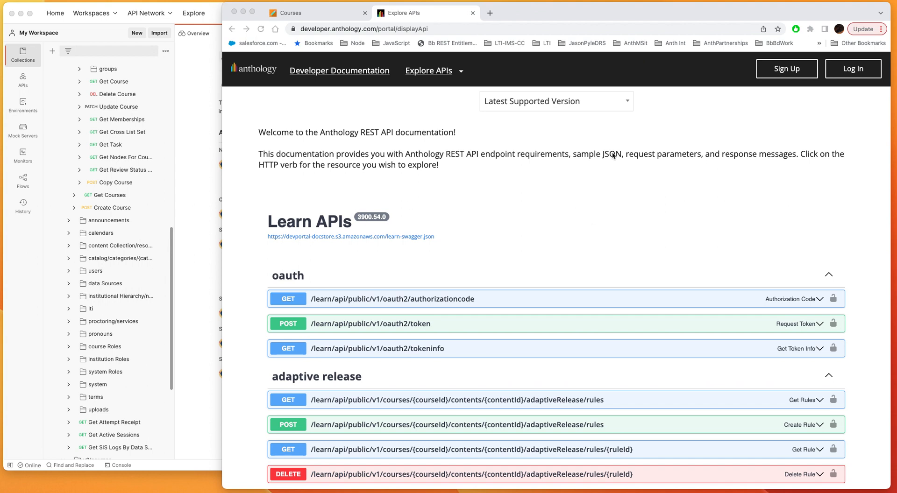
# Check which API documentation versions are offered, keeping Latest Supported Version selected.
pyautogui.click(573, 105)
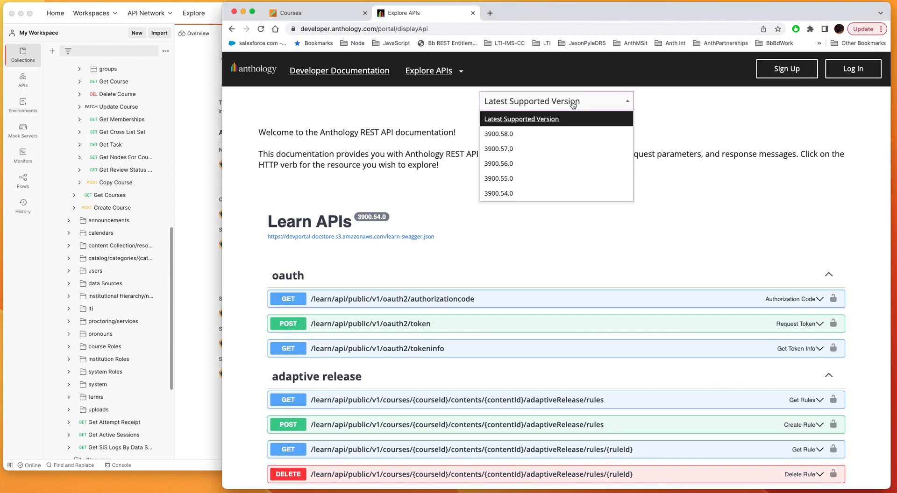
pyautogui.click(573, 105)
pyautogui.click(573, 104)
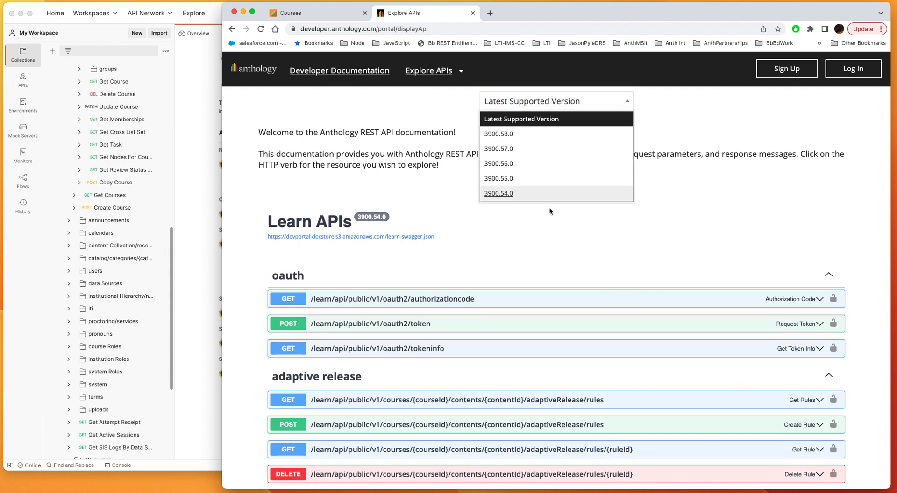
pyautogui.click(618, 100)
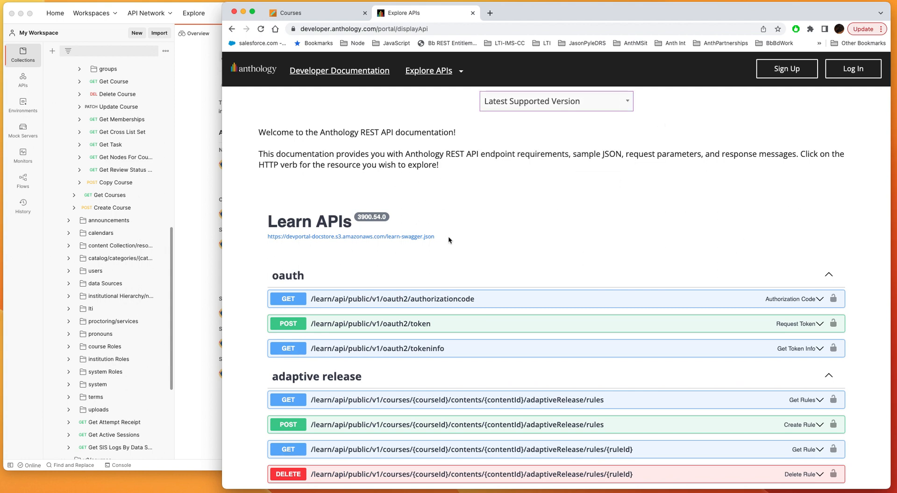
# Copy the link address of the learn-swagger.json file shown under the Learn APIs heading.
pyautogui.moveTo(448, 236); pyautogui.dragTo(253, 237)
pyautogui.press('super+c')
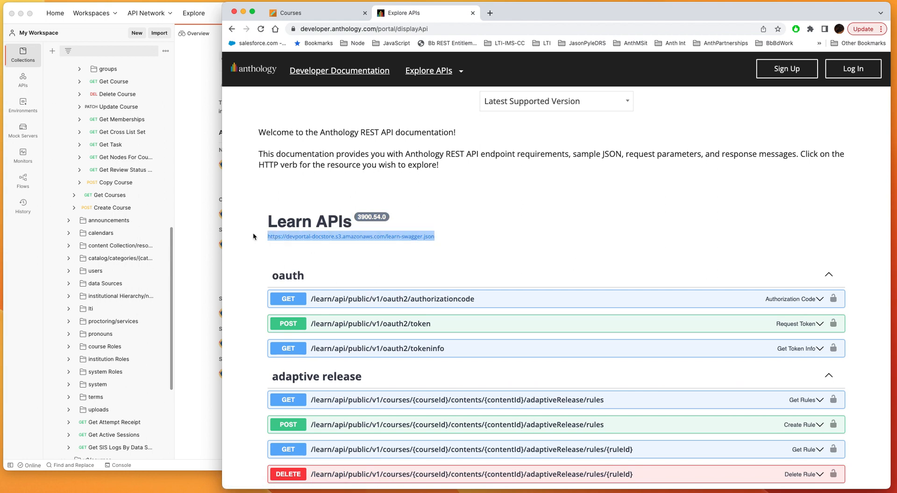
pyautogui.rightClick(326, 237)
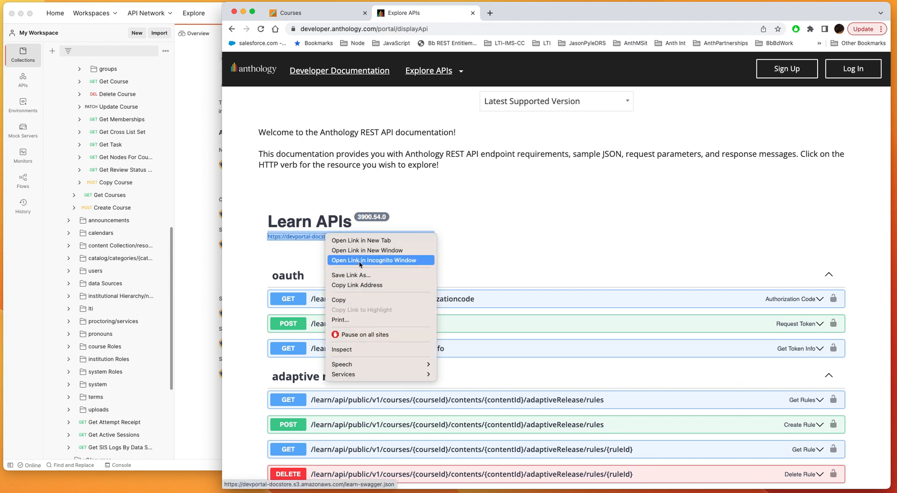
pyautogui.click(366, 286)
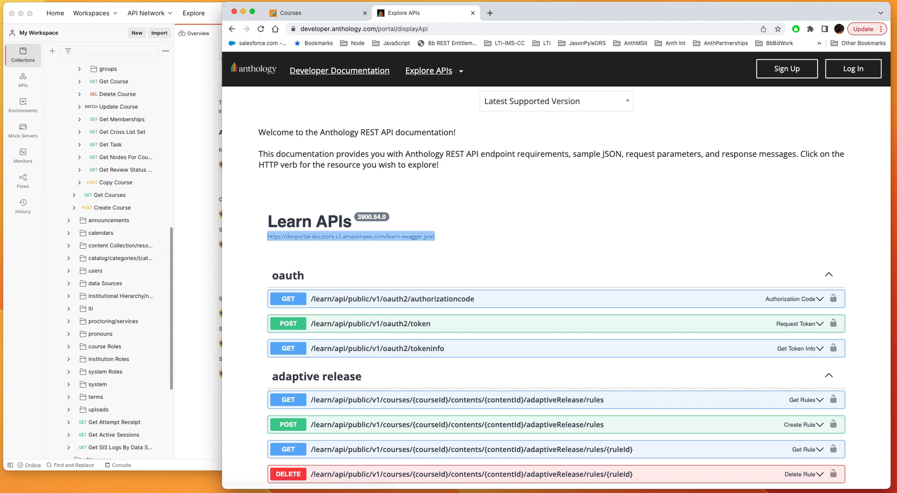
# Switch to Postman and collapse the Learn APIs 3900.44 collection.
pyautogui.click(49, 8)
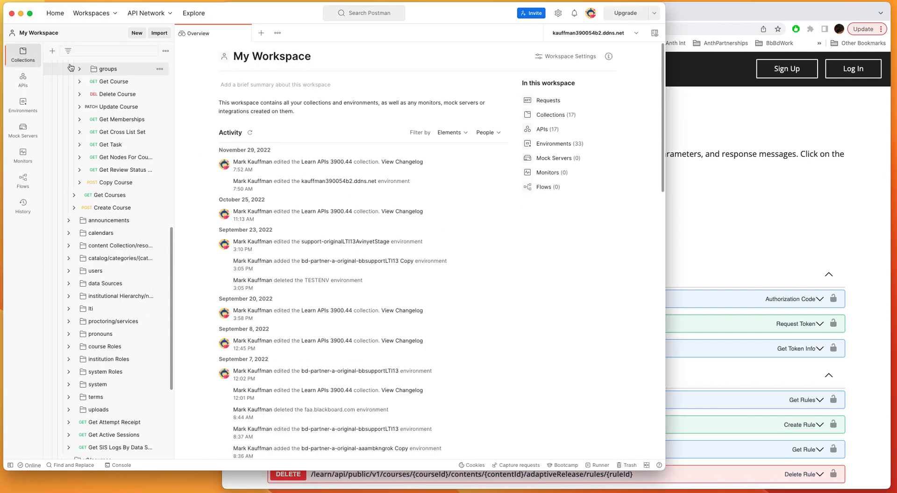
pyautogui.scroll(15, 77, 171)
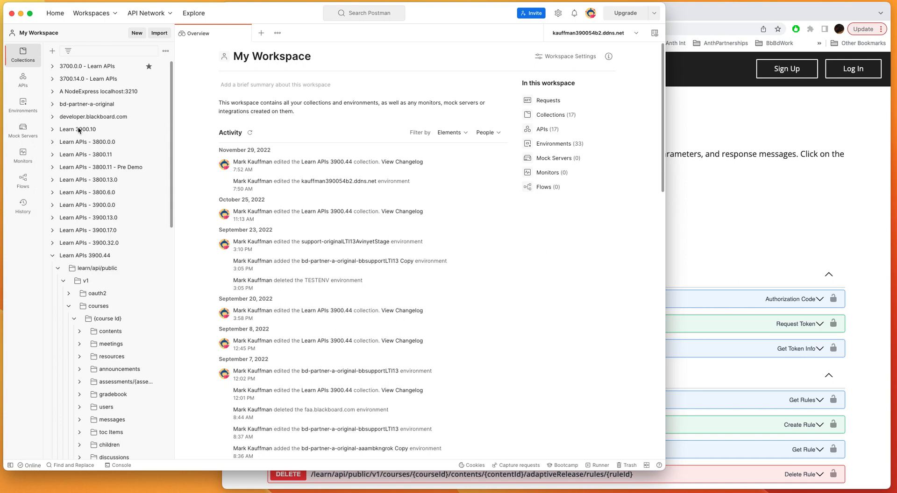
pyautogui.click(52, 256)
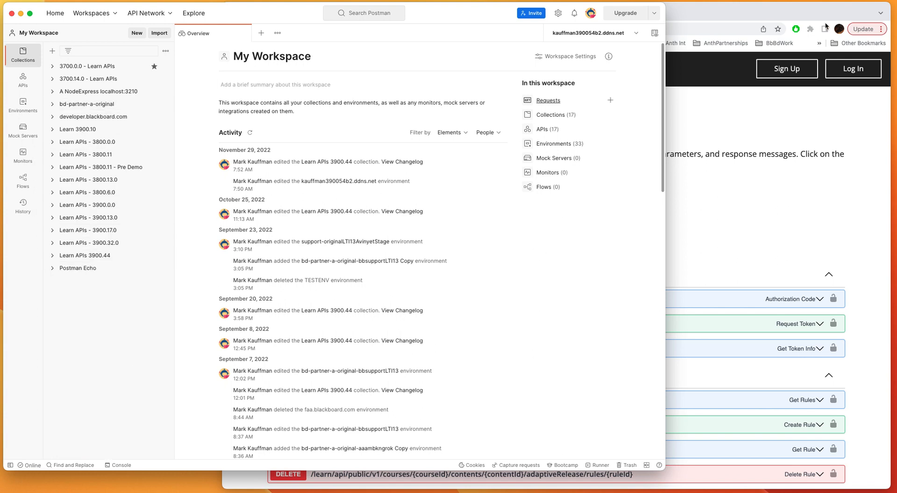
# Check the Learn APIs version number in the browser documentation and return to Postman.
pyautogui.click(780, 15)
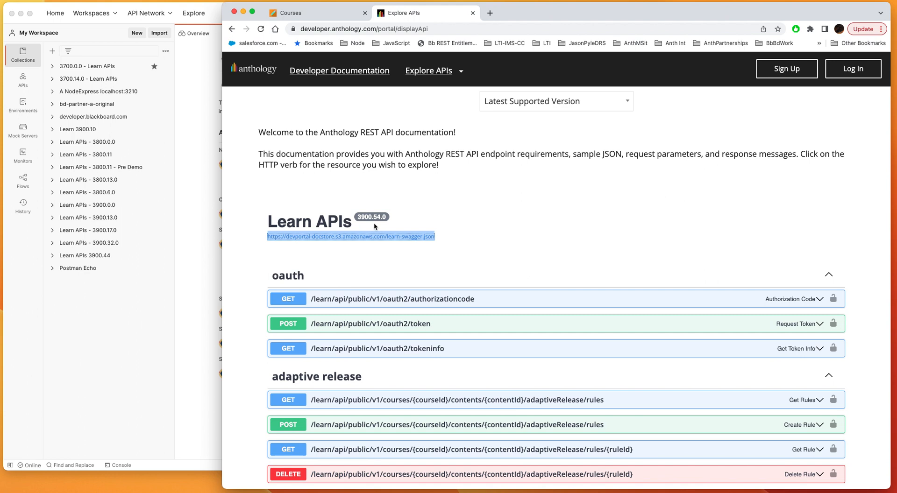
pyautogui.click(67, 384)
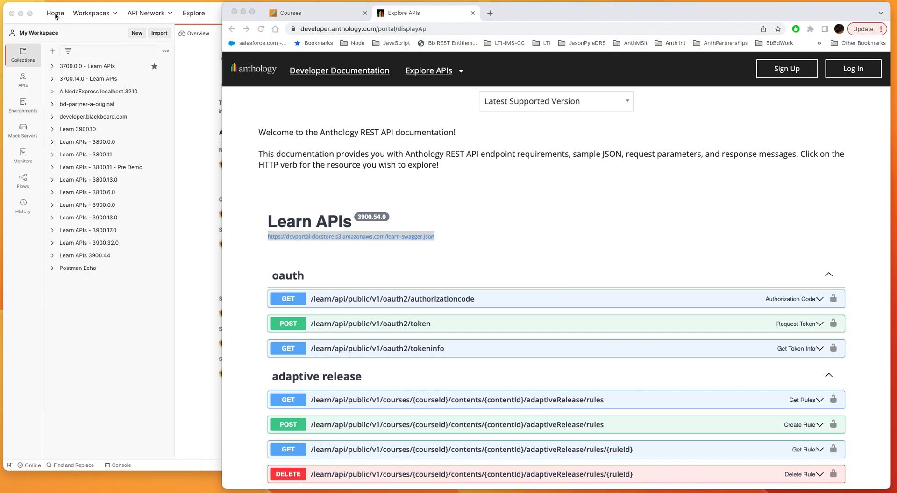
pyautogui.click(38, 14)
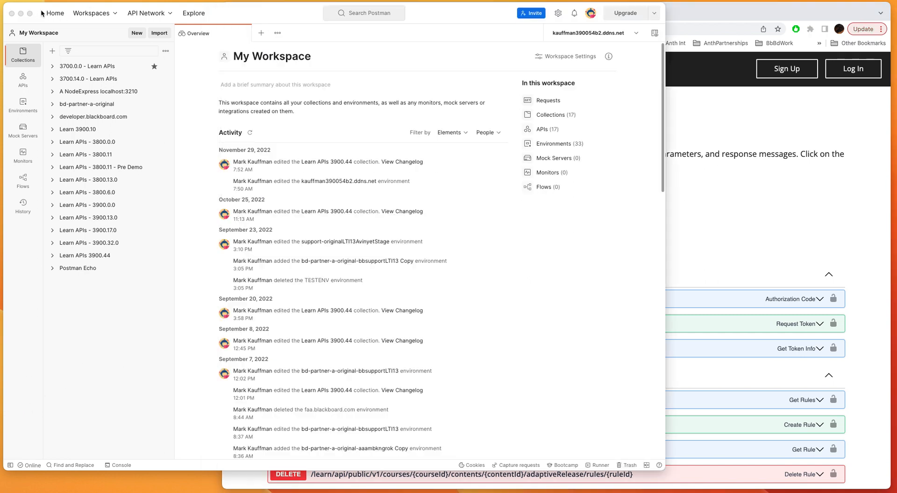
pyautogui.click(159, 34)
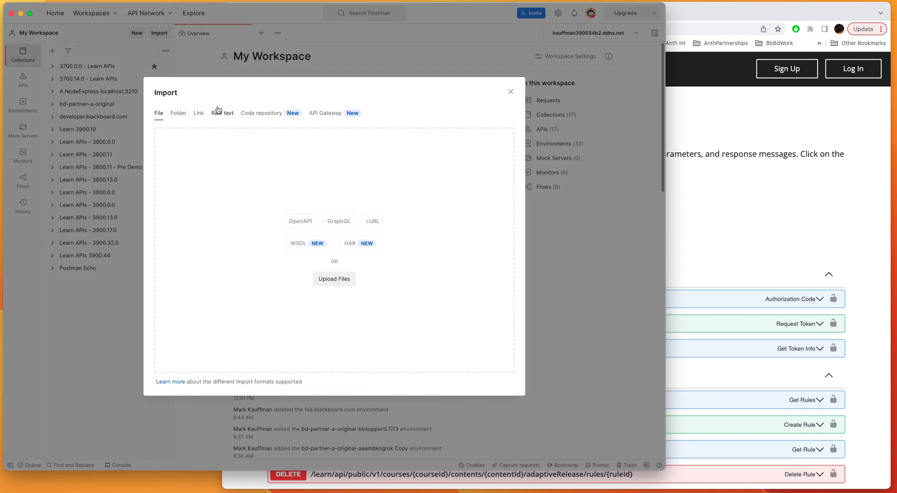
pyautogui.click(199, 114)
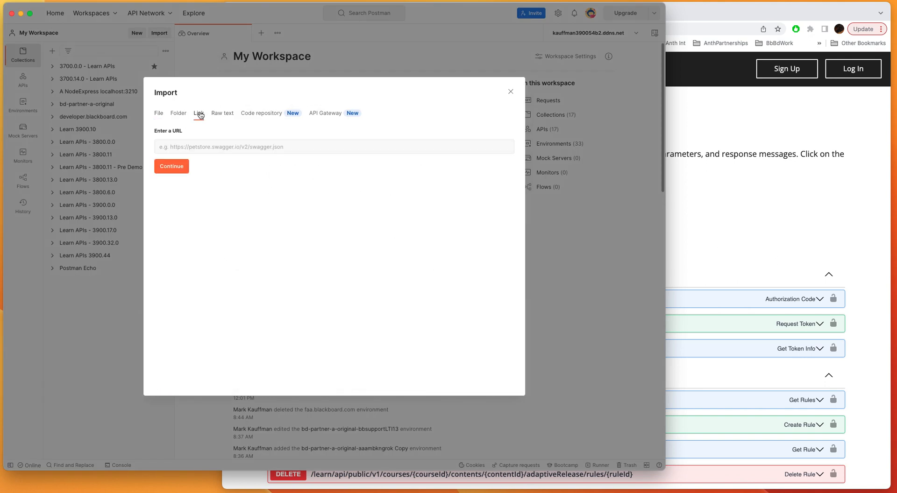
pyautogui.click(204, 150)
pyautogui.press('super+v')
pyautogui.click(172, 167)
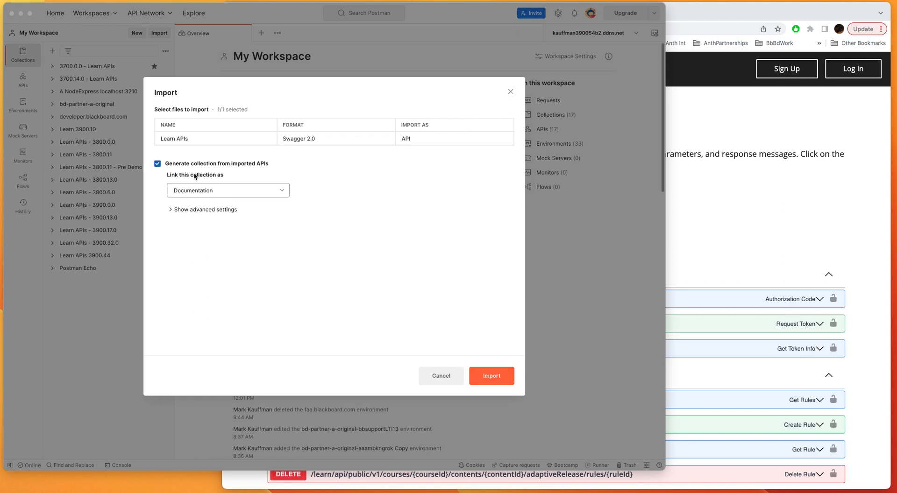
# Import the Learn APIs Swagger 2.0 definition with a generated collection linked as Documentation, and close the import dialog.
pyautogui.click(194, 137)
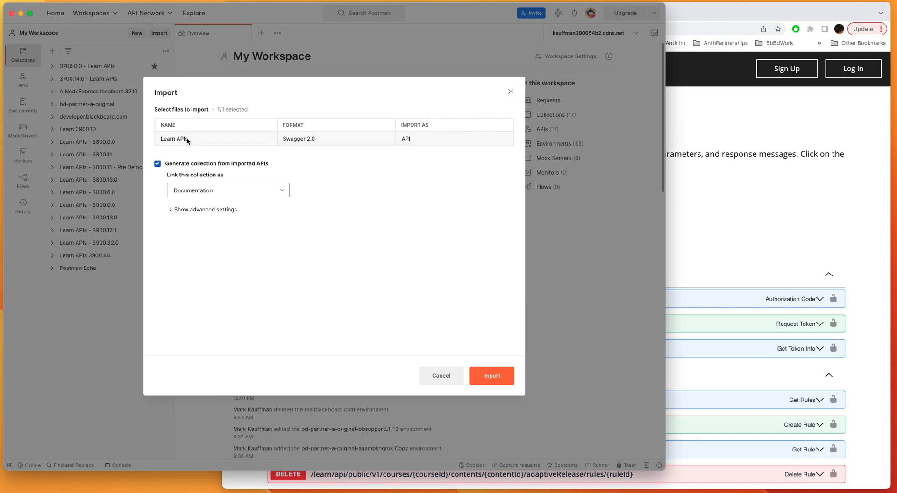
pyautogui.click(187, 138)
pyautogui.click(268, 191)
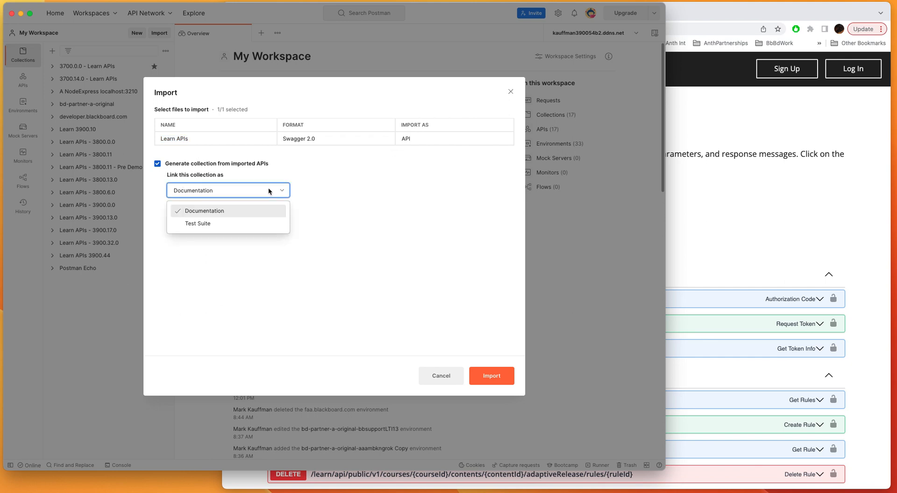
pyautogui.click(269, 191)
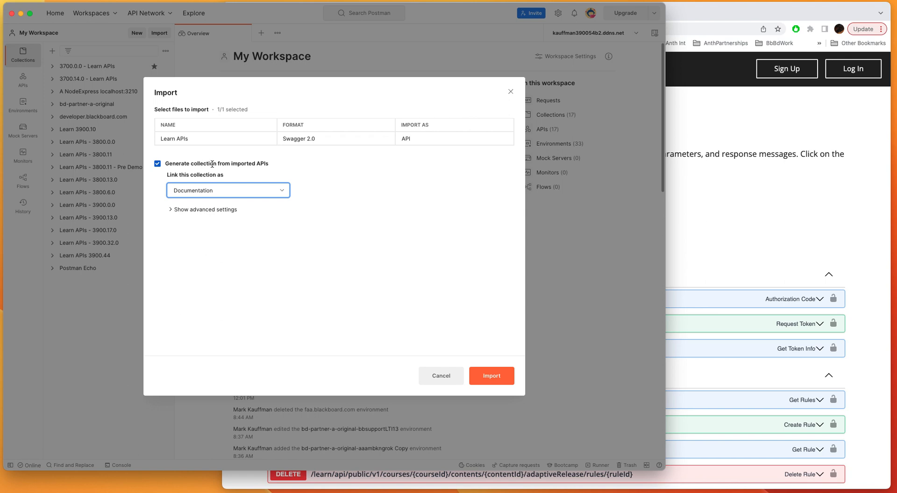
pyautogui.click(195, 136)
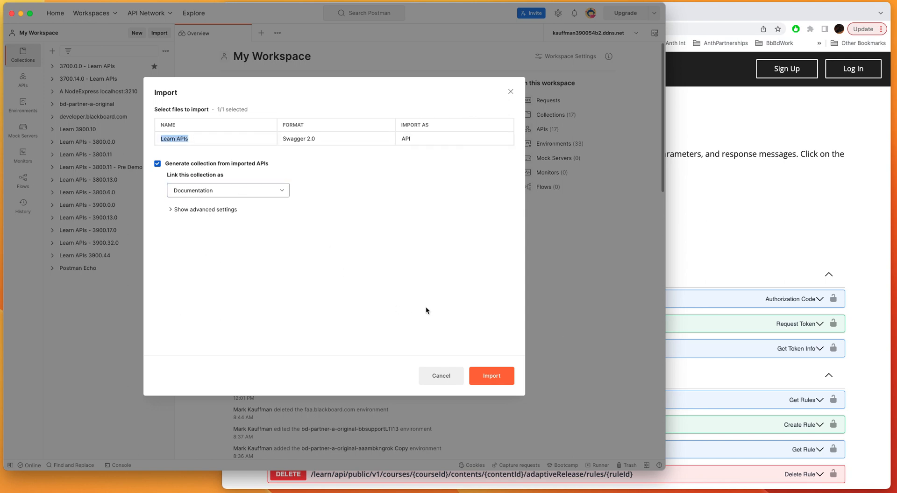
pyautogui.click(492, 379)
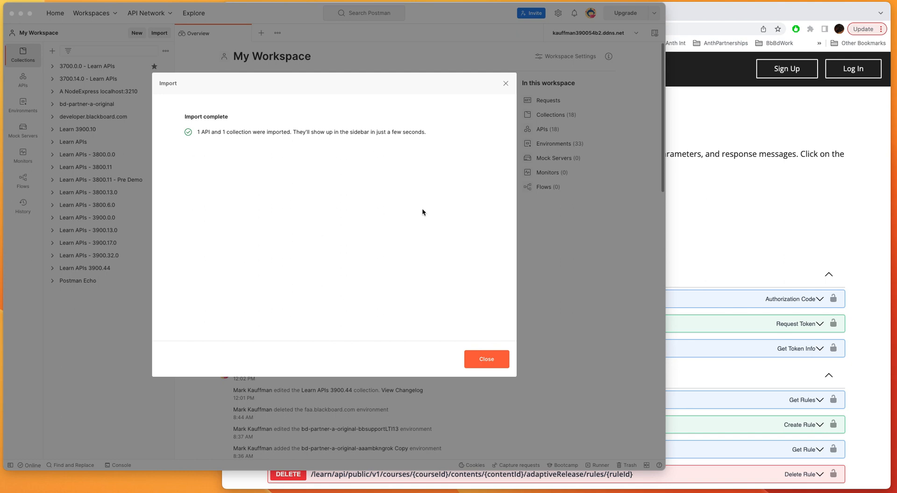
pyautogui.click(489, 362)
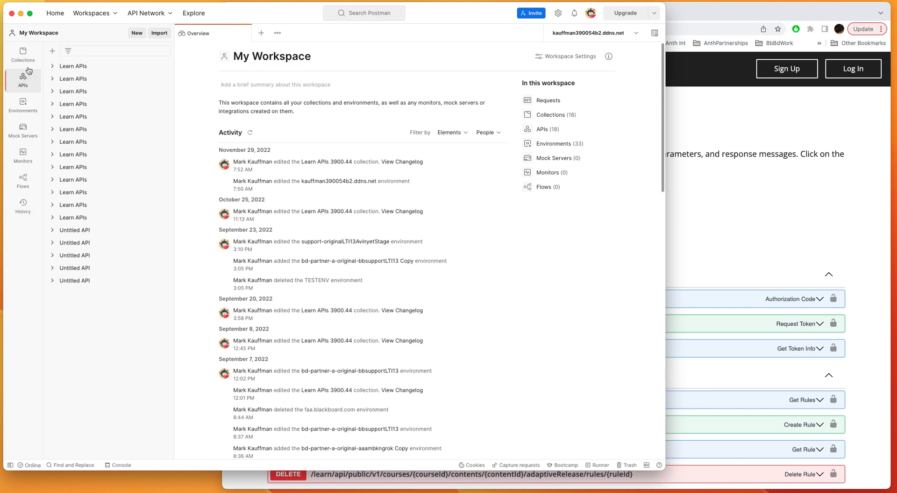
# Rename the newly imported Learn APIs collection to "Learn APIs - 3900.54", checking the version number in the browser documentation.
pyautogui.click(19, 54)
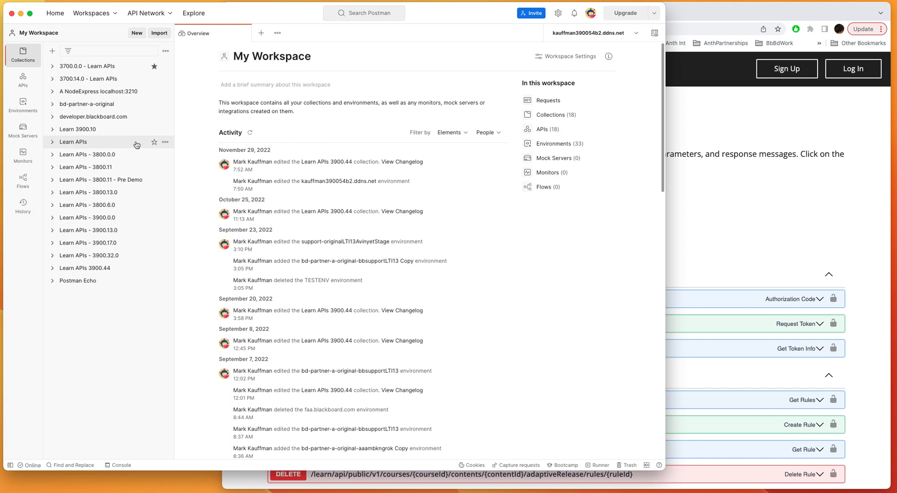
pyautogui.click(166, 143)
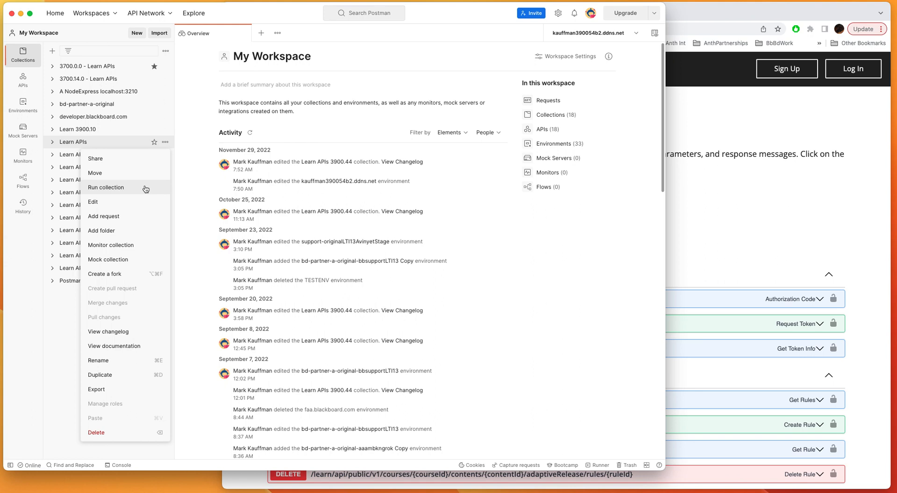
pyautogui.click(132, 359)
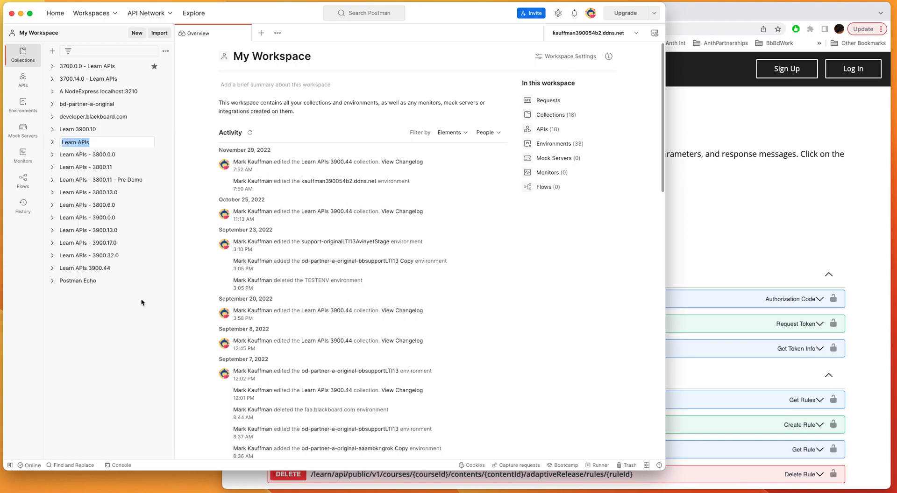
pyautogui.press('Right')
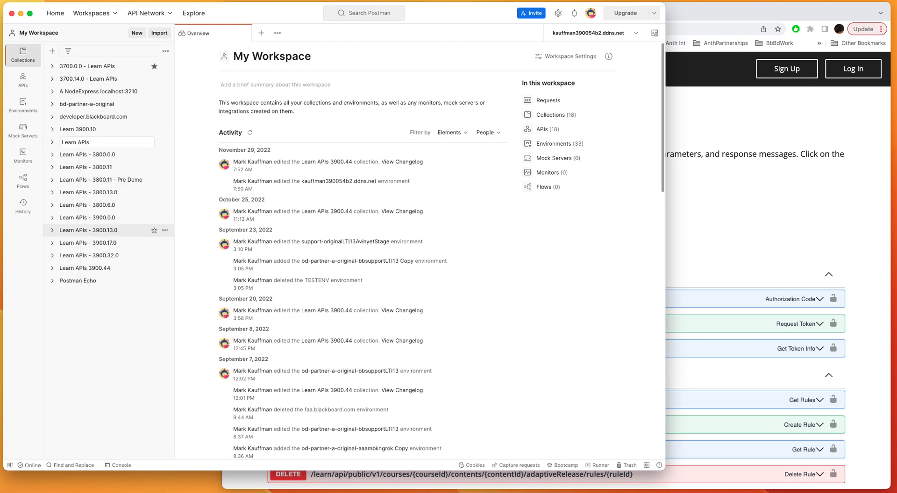
pyautogui.write('- 3900.54')
pyautogui.click(823, 133)
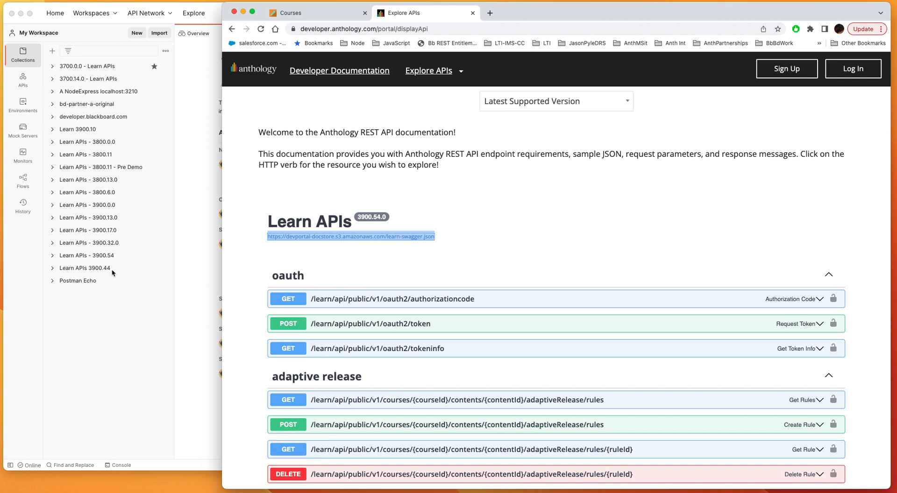
# In Postman, expand Learn APIs - 3900.54 down to v2/courses and view the Get Courses request's parameters and body.
pyautogui.click(124, 260)
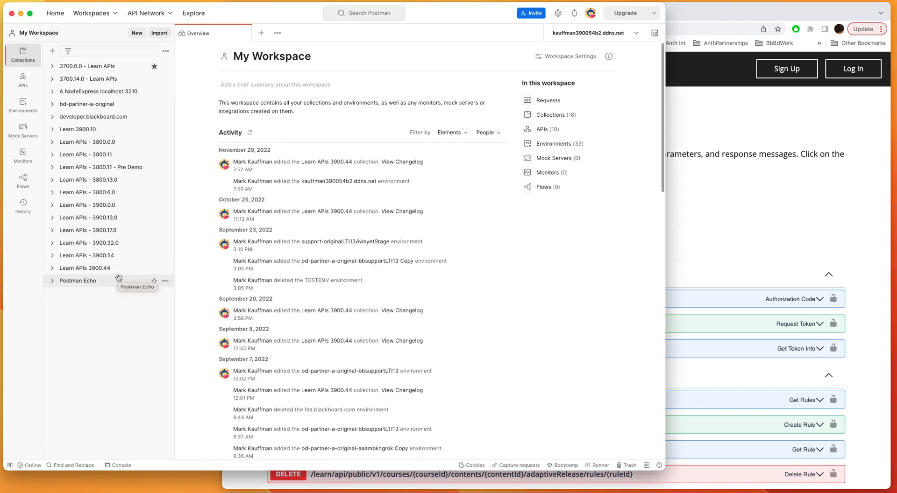
pyautogui.click(53, 255)
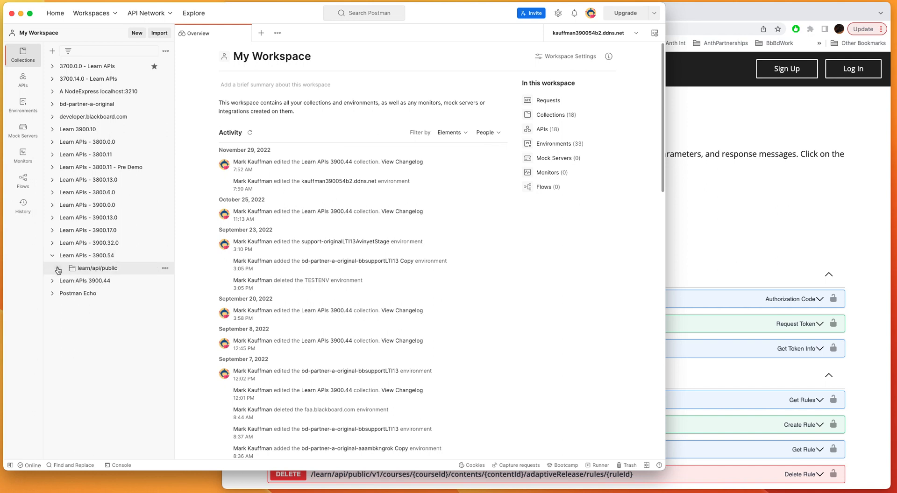
pyautogui.click(57, 268)
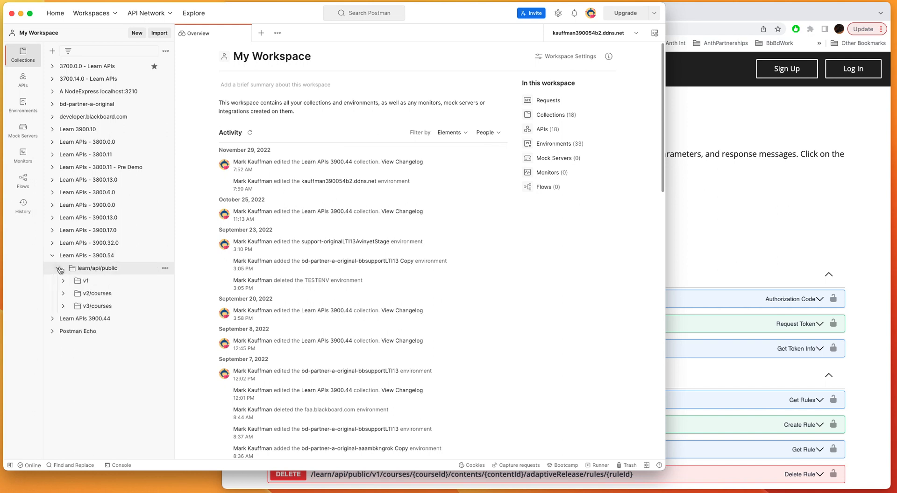
pyautogui.click(63, 293)
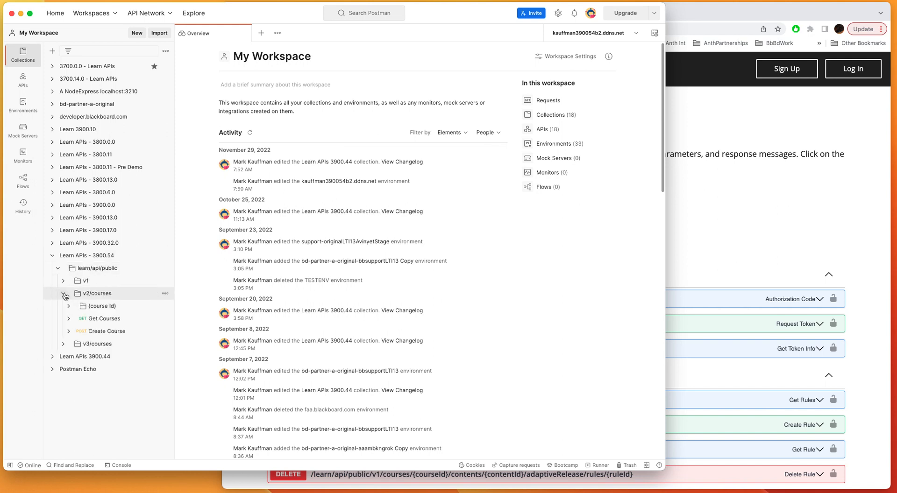
pyautogui.click(67, 320)
pyautogui.click(108, 318)
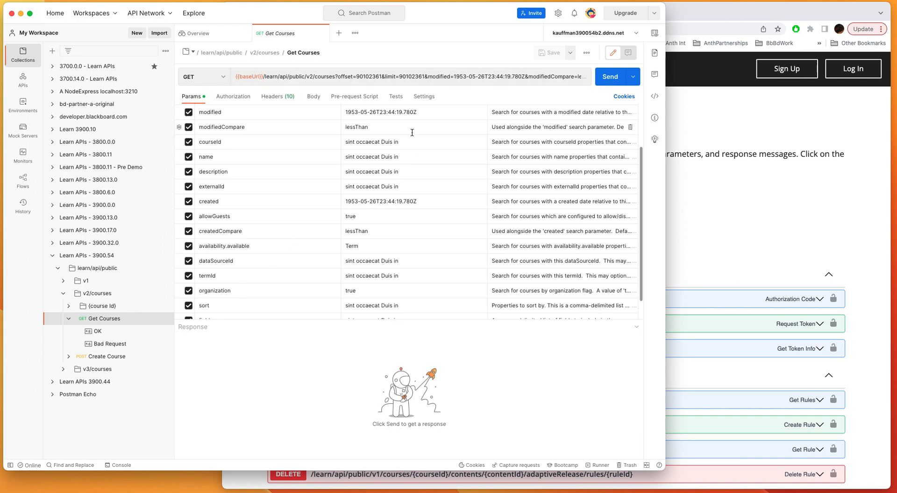
pyautogui.click(312, 96)
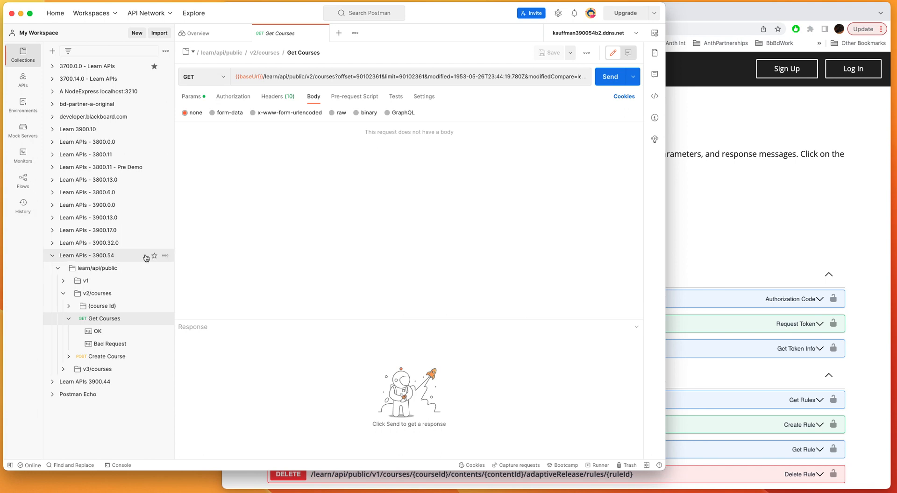
# Open the Create Course request under v2/courses and widen the Postman window.
pyautogui.click(96, 356)
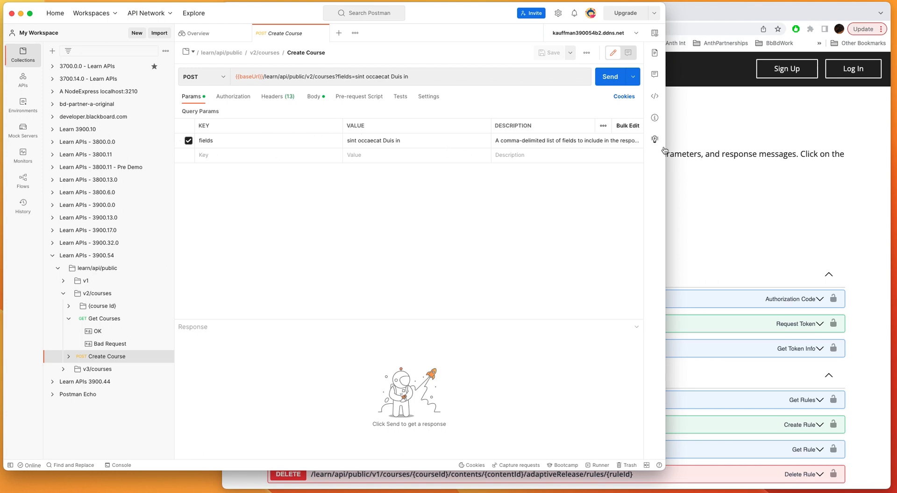
pyautogui.moveTo(665, 148); pyautogui.dragTo(769, 147)
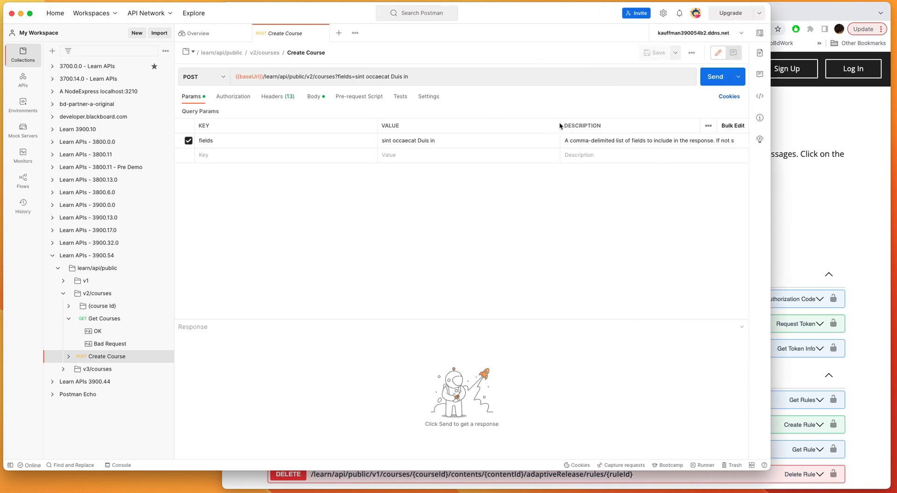
# Widen the Description column of the Create Course query parameters and disable the fields parameter.
pyautogui.moveTo(560, 125); pyautogui.dragTo(500, 124)
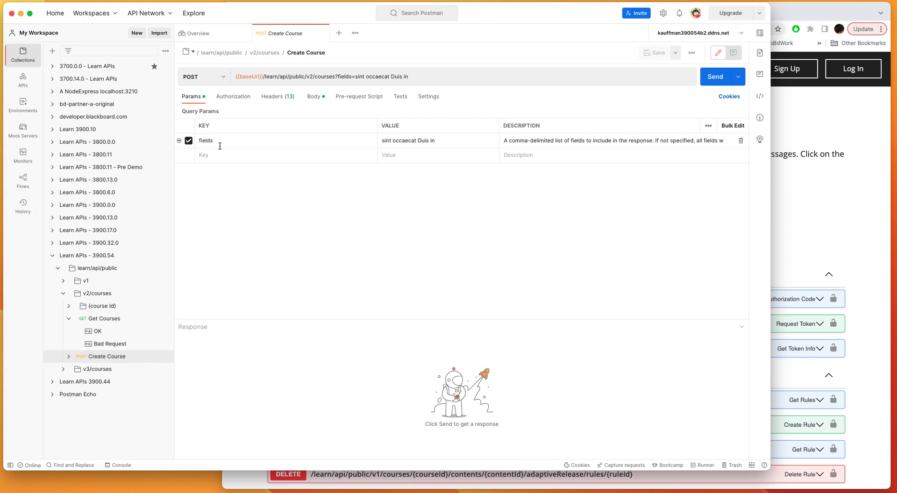
pyautogui.click(188, 141)
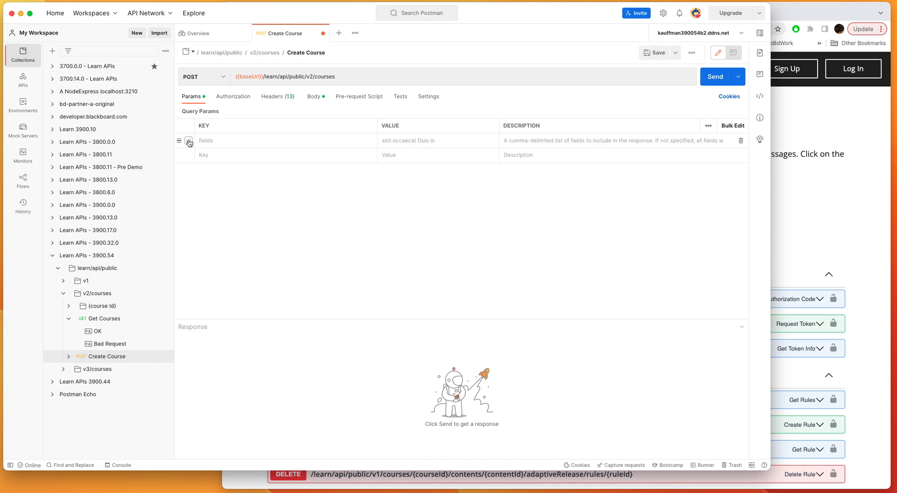
# Examine the Create Course request's raw JSON body, from courseId through the availability duration, enrollment and locale sections.
pyautogui.click(322, 98)
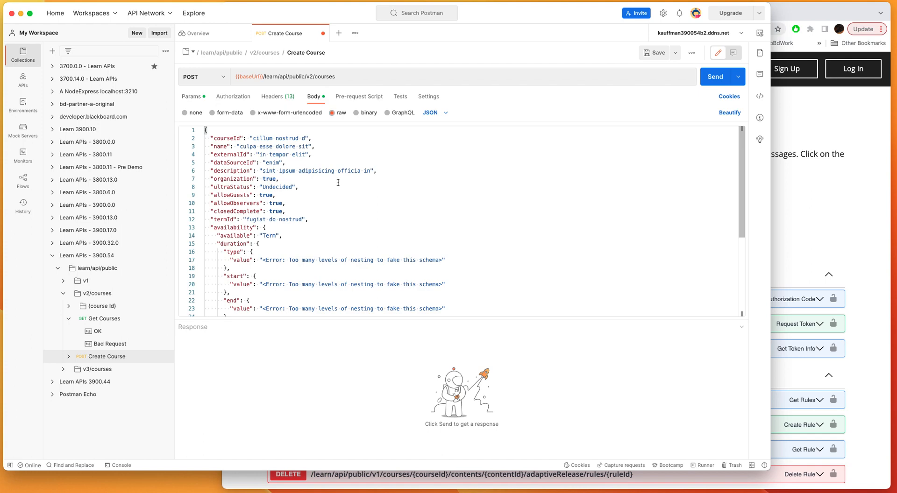
pyautogui.scroll(-10, 334, 183)
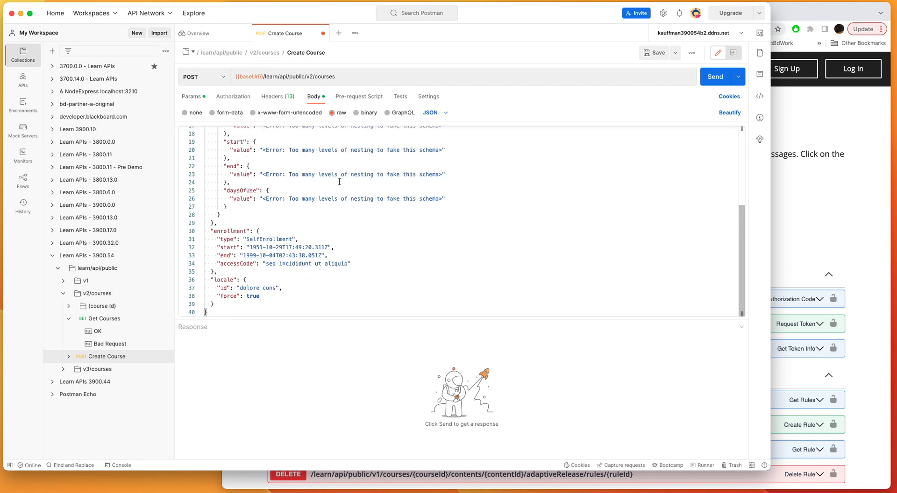
pyautogui.scroll(10, 339, 182)
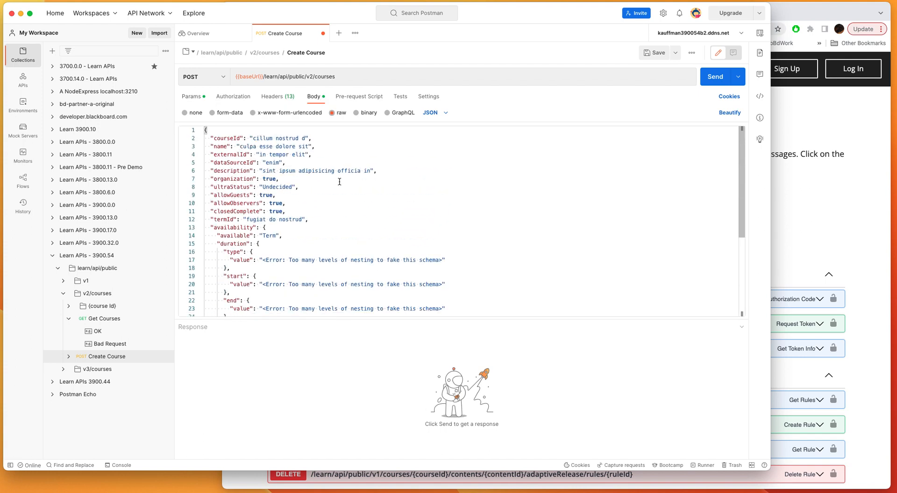
pyautogui.scroll(-10, 341, 177)
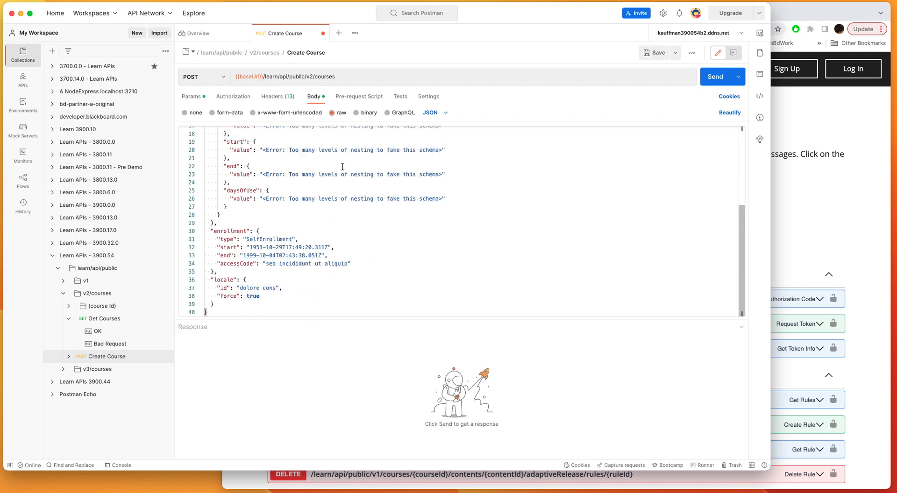
pyautogui.scroll(10, 342, 167)
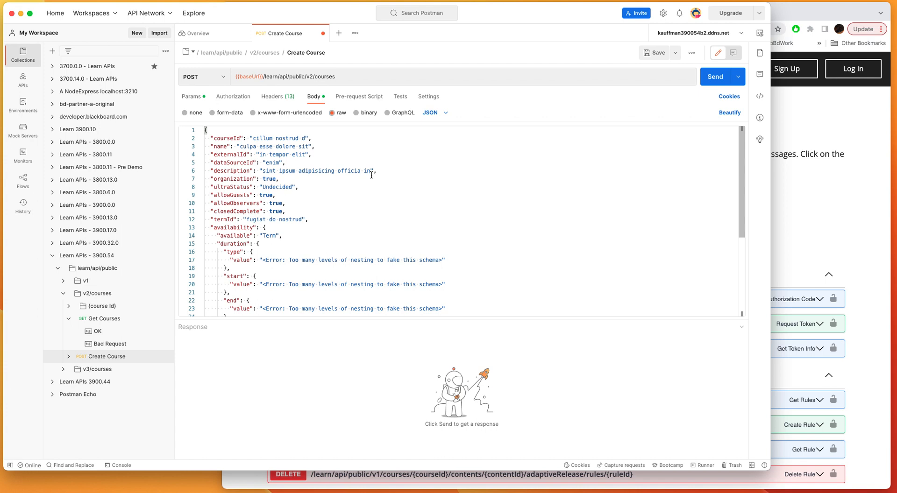
pyautogui.scroll(-5, 372, 174)
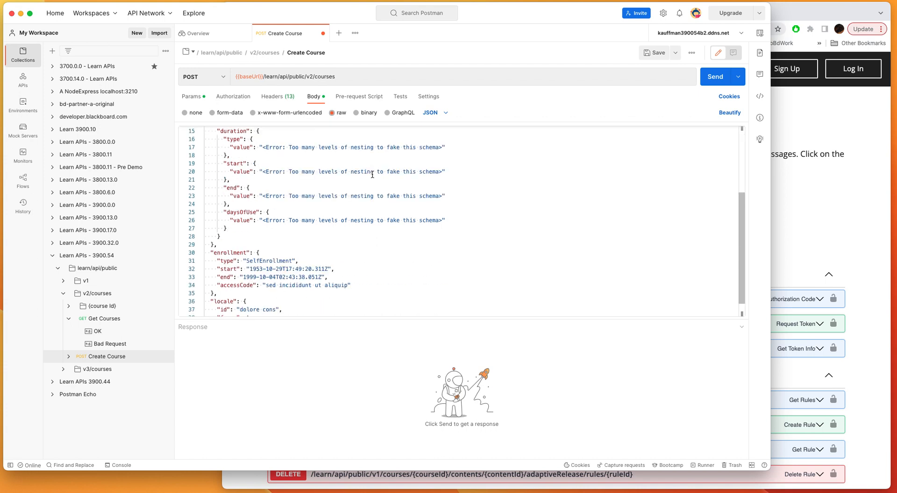
pyautogui.scroll(-1, 371, 174)
pyautogui.scroll(5, 291, 256)
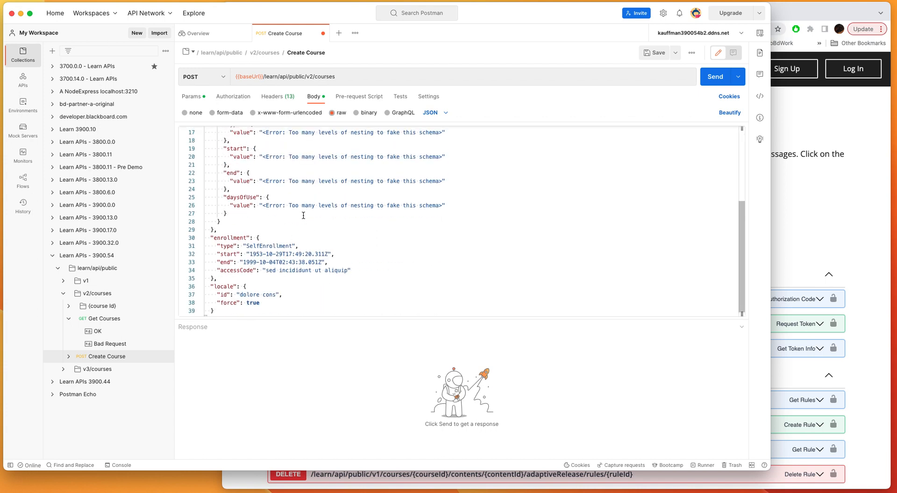
pyautogui.scroll(-5, 305, 213)
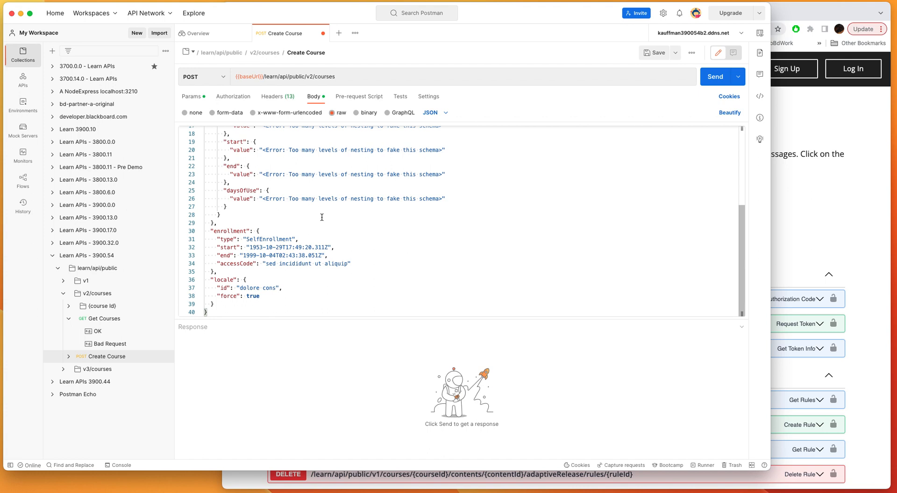
pyautogui.scroll(1, 292, 231)
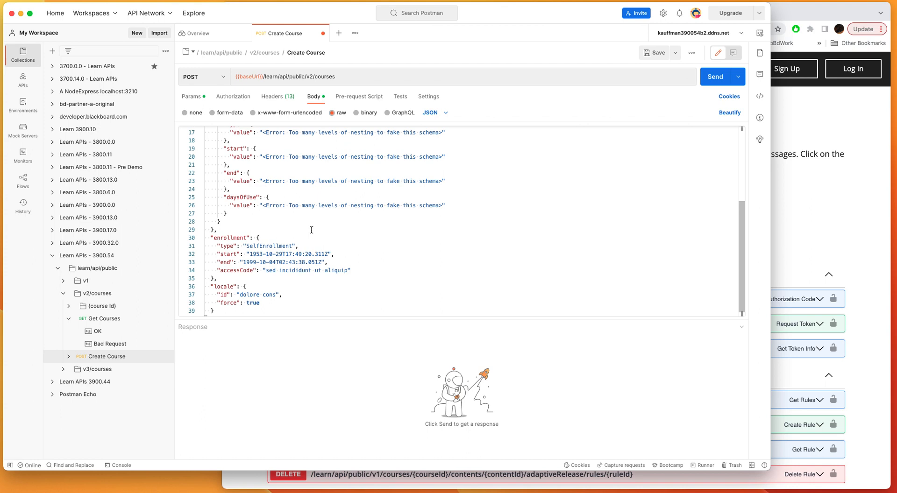
pyautogui.scroll(-1, 311, 230)
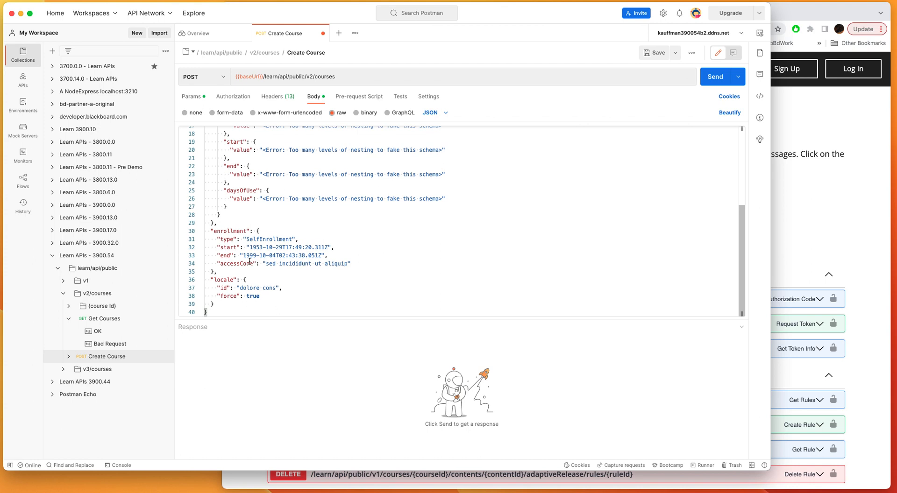
pyautogui.click(826, 214)
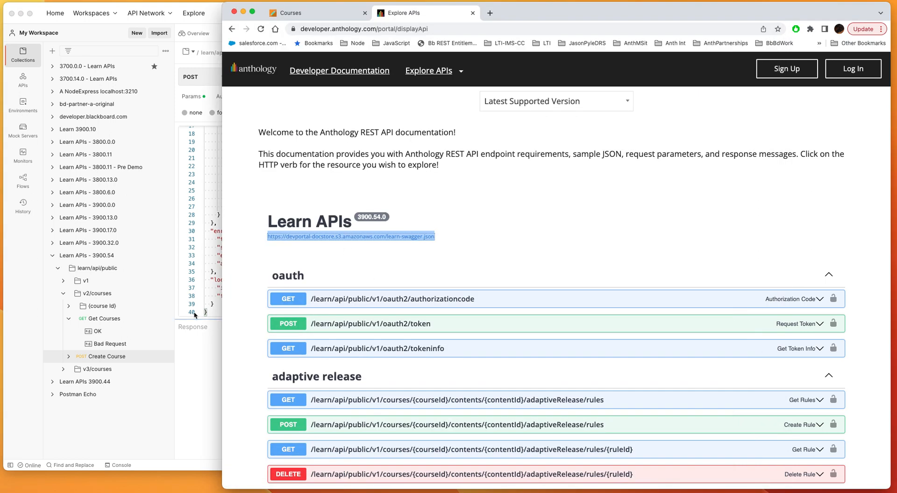
pyautogui.click(41, 15)
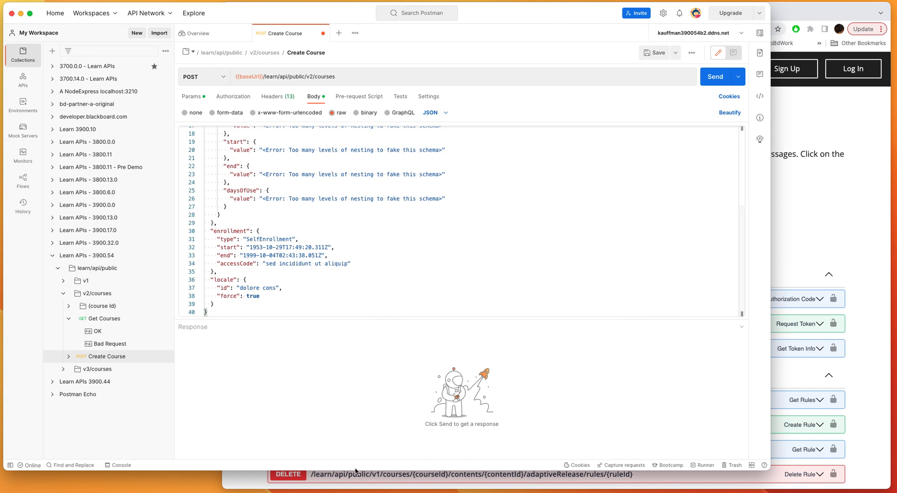